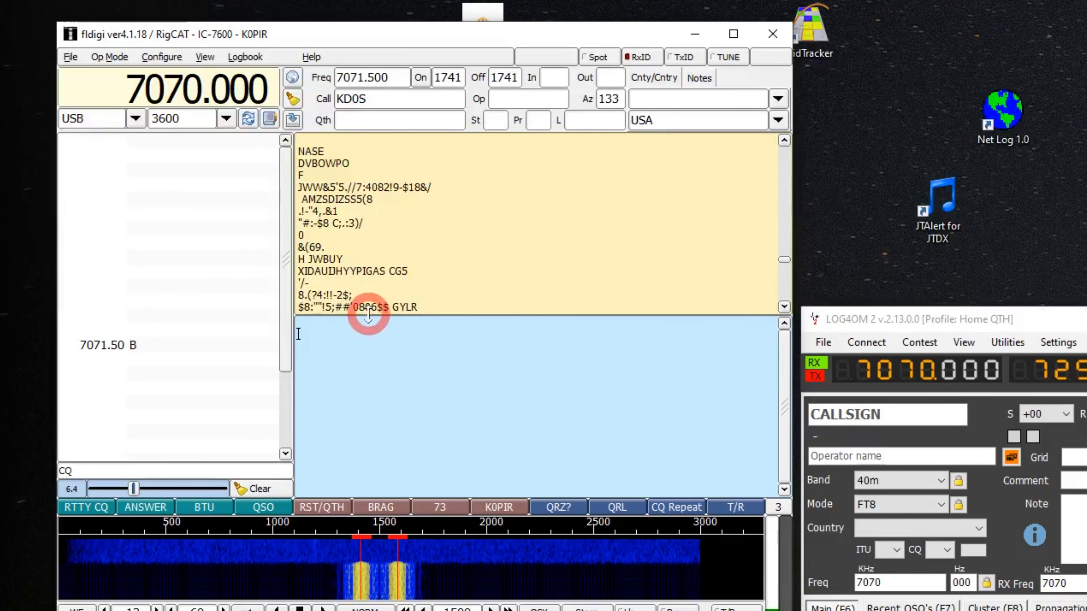
Set the sent signal report for the current contact to 559
left_click_drag(783, 260, 441, 289)
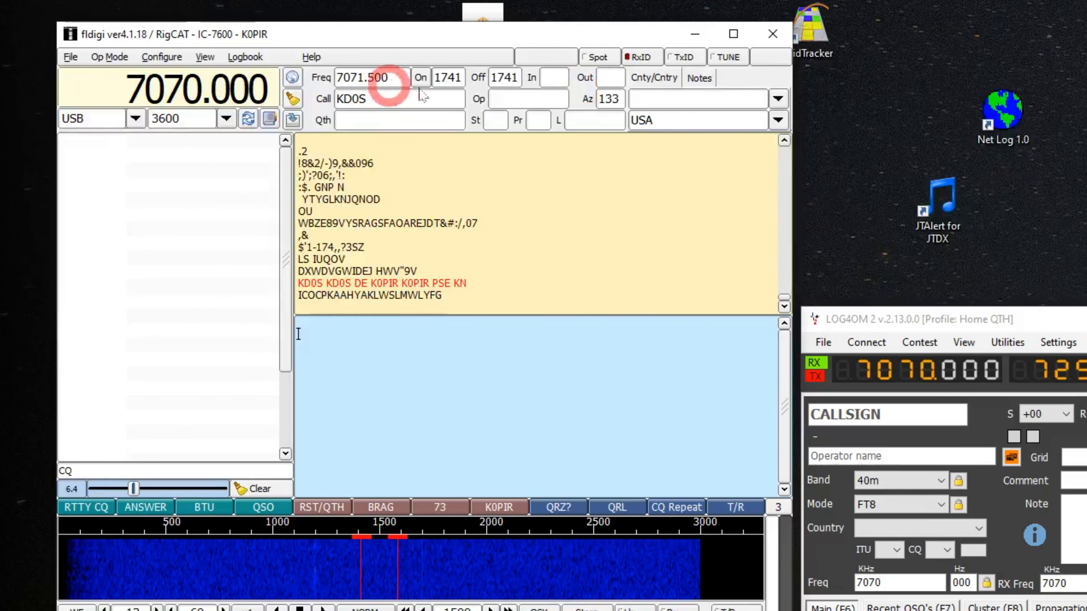
left_click(608, 78)
left_click(664, 299)
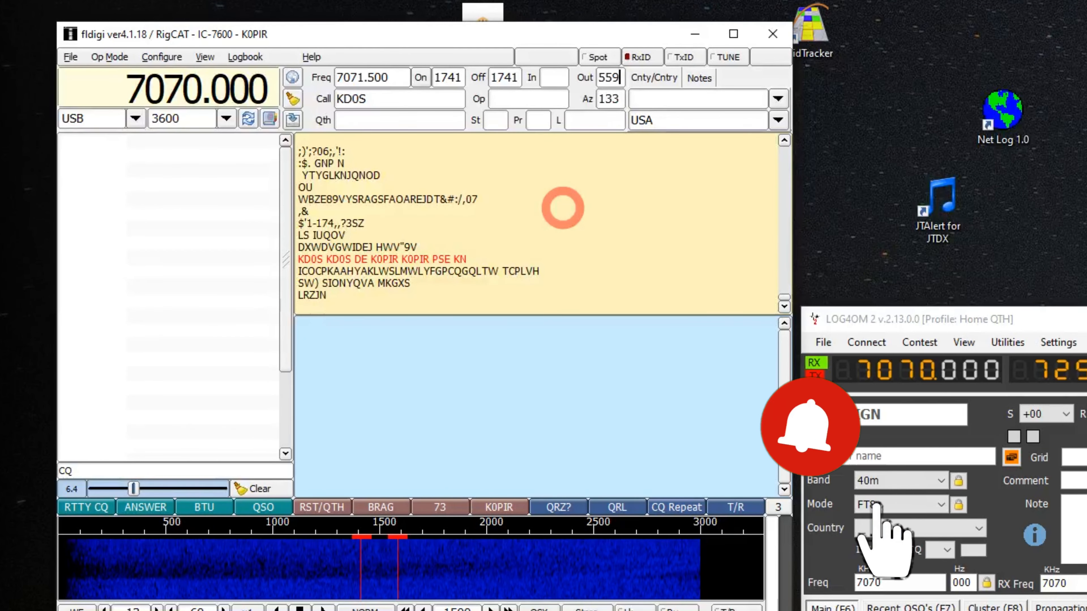
Compose a reply from the QSO, RST/QTH and BTU macros and transmit it
left_click(265, 513)
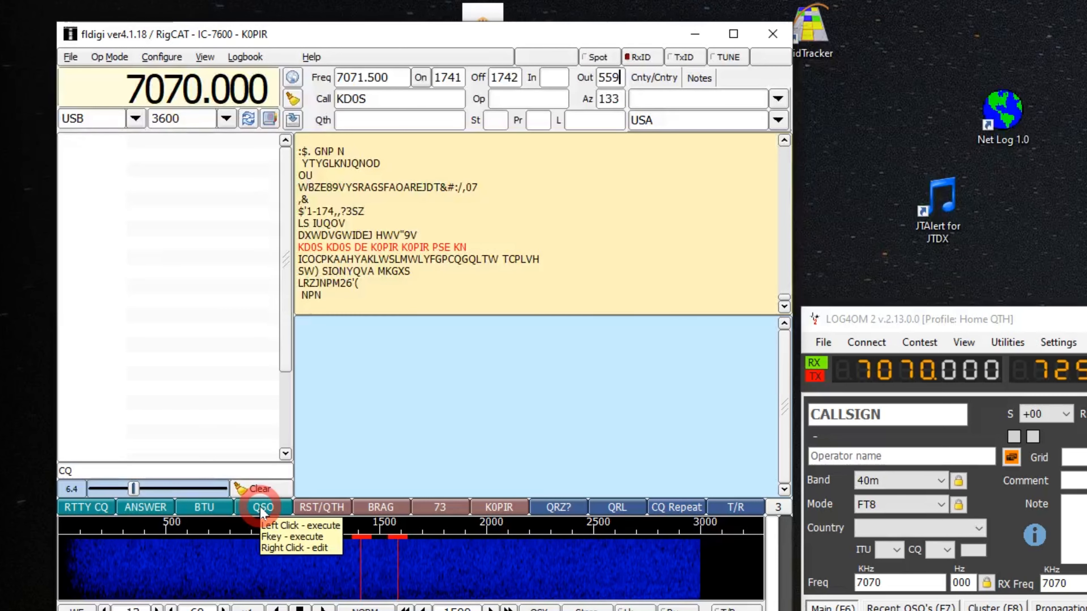
left_click(261, 509)
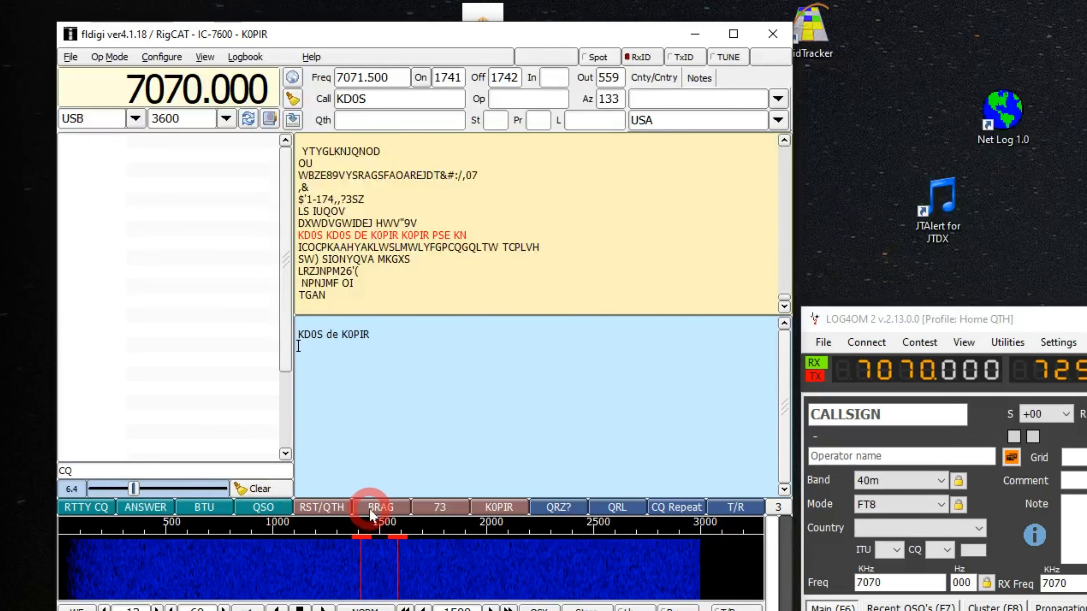
left_click(324, 510)
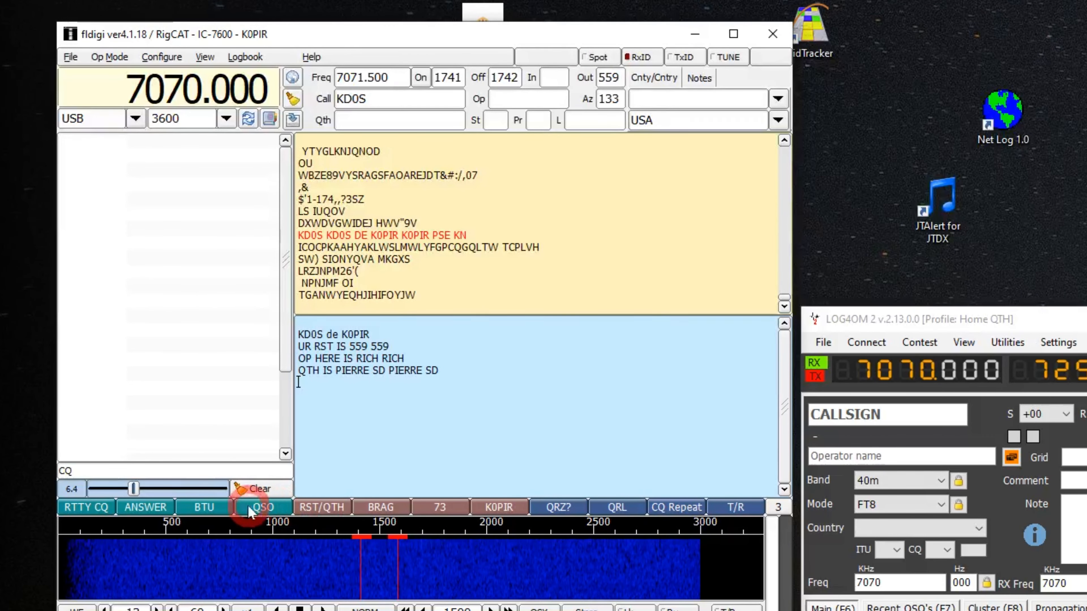
left_click(205, 507)
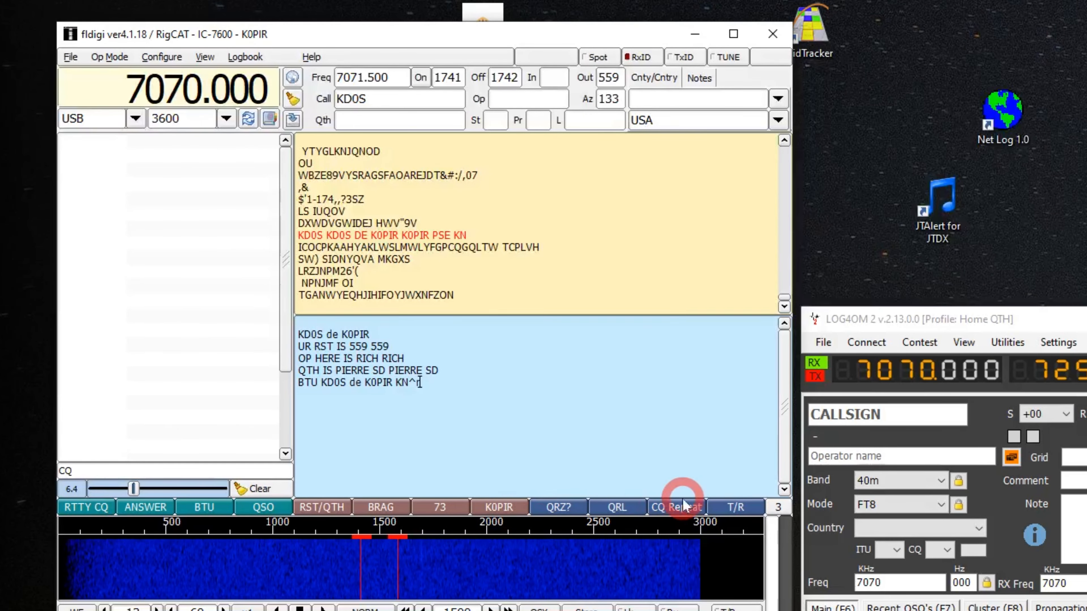
left_click(734, 507)
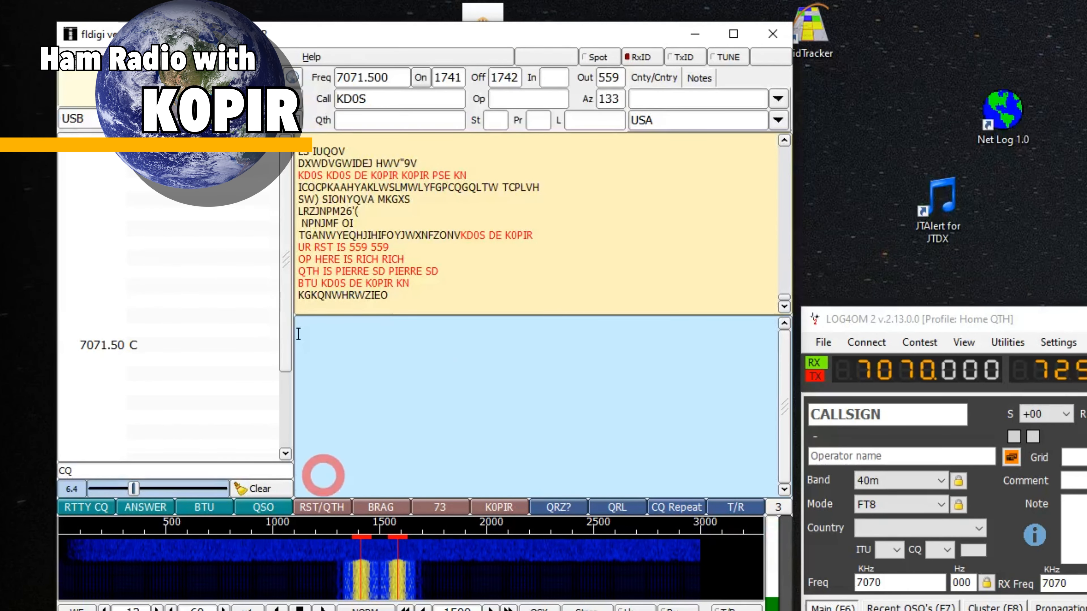
Compose a station description with the QSO macro, a line break, and the BRAG and BTU macros, and transmit it
left_click(259, 509)
left_click(425, 523)
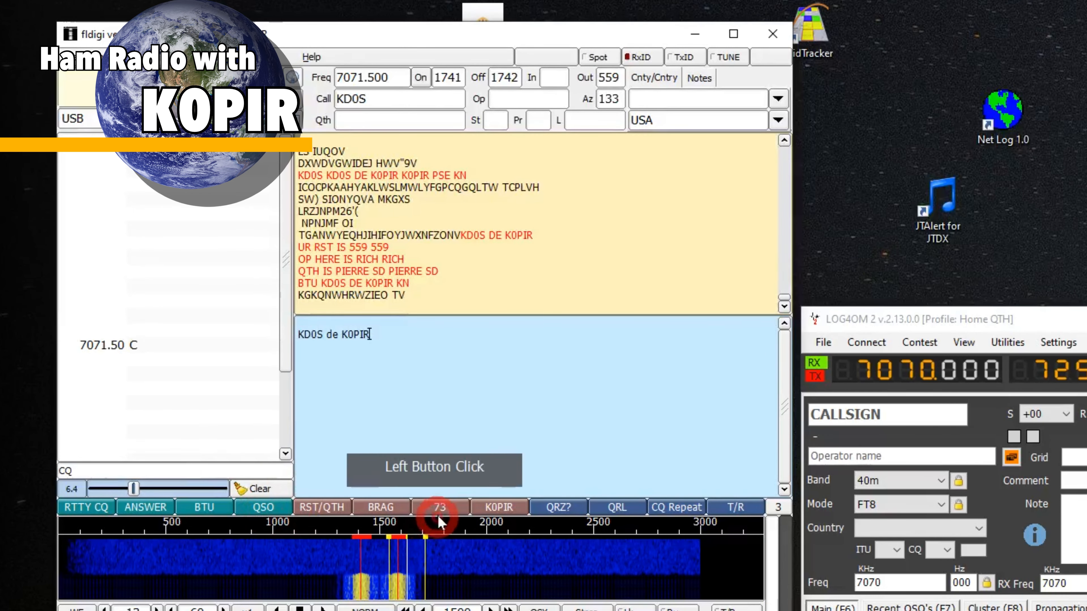
key("Return")
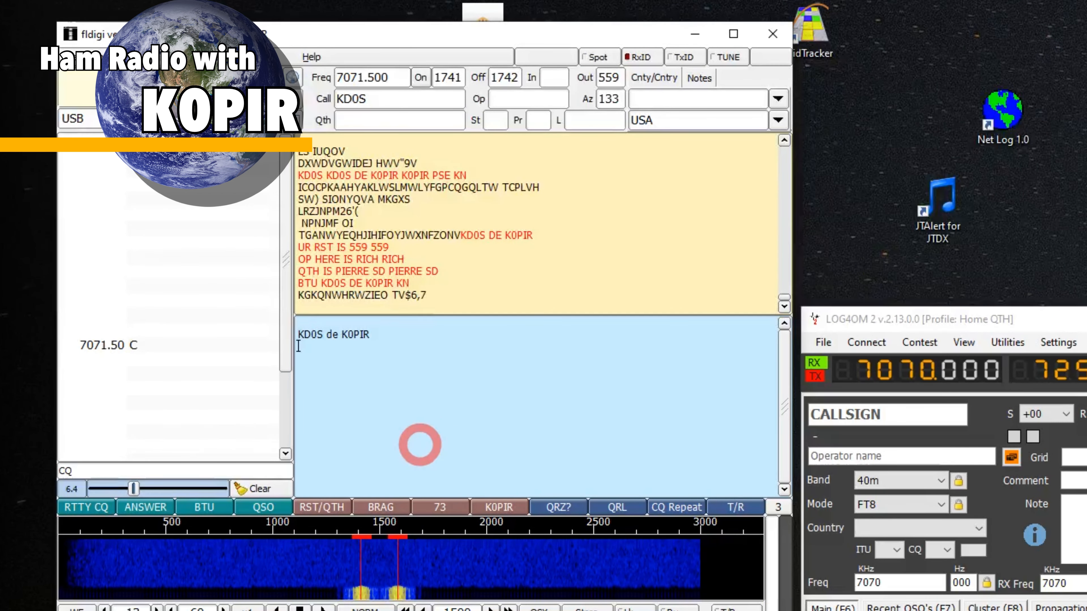
left_click(383, 507)
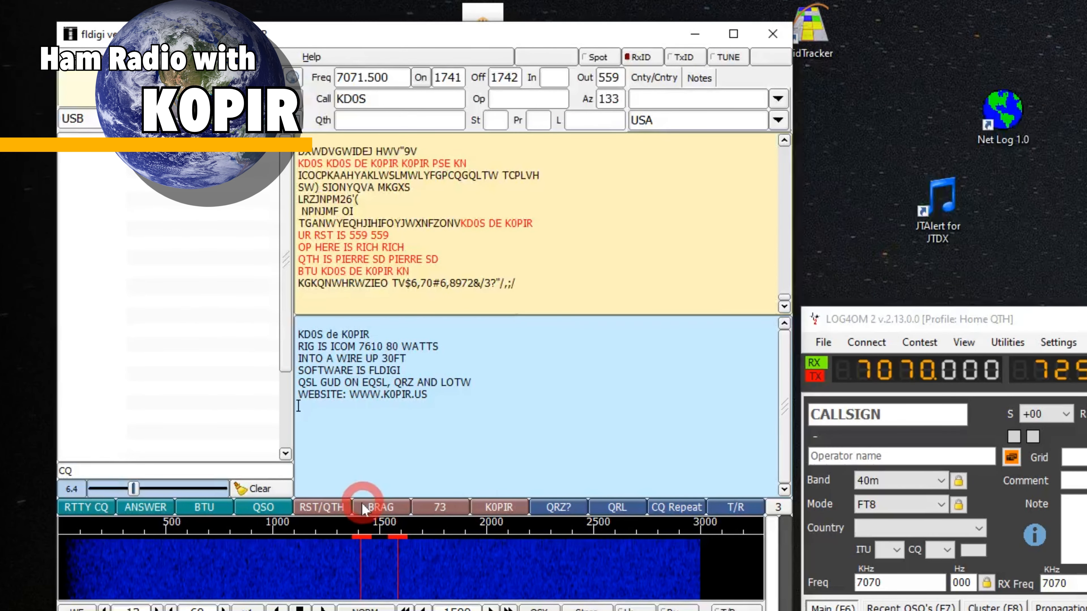
left_click(252, 509)
left_click(669, 461)
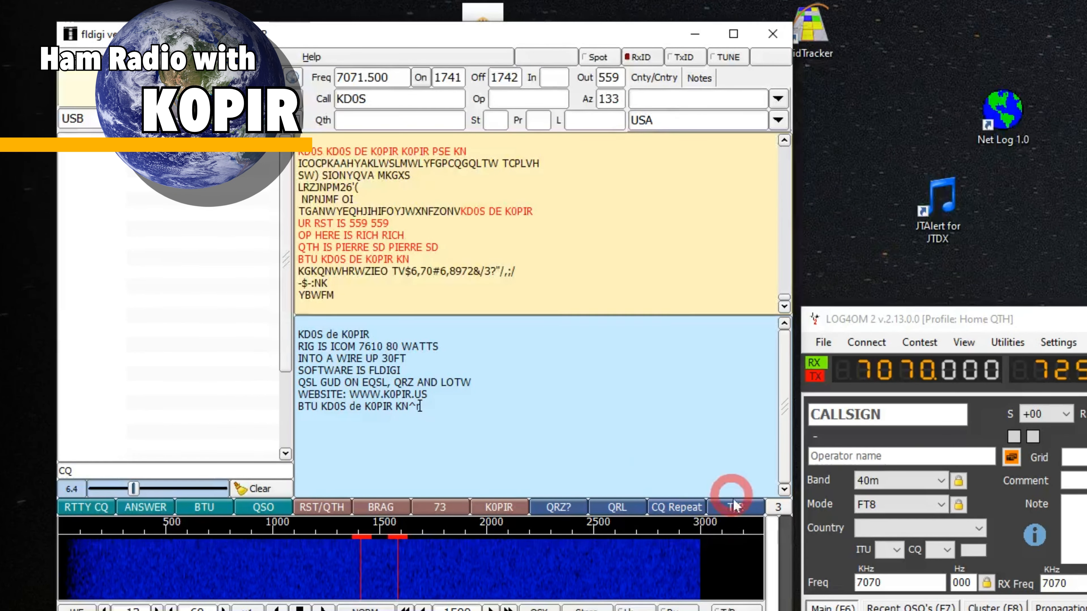
left_click(736, 507)
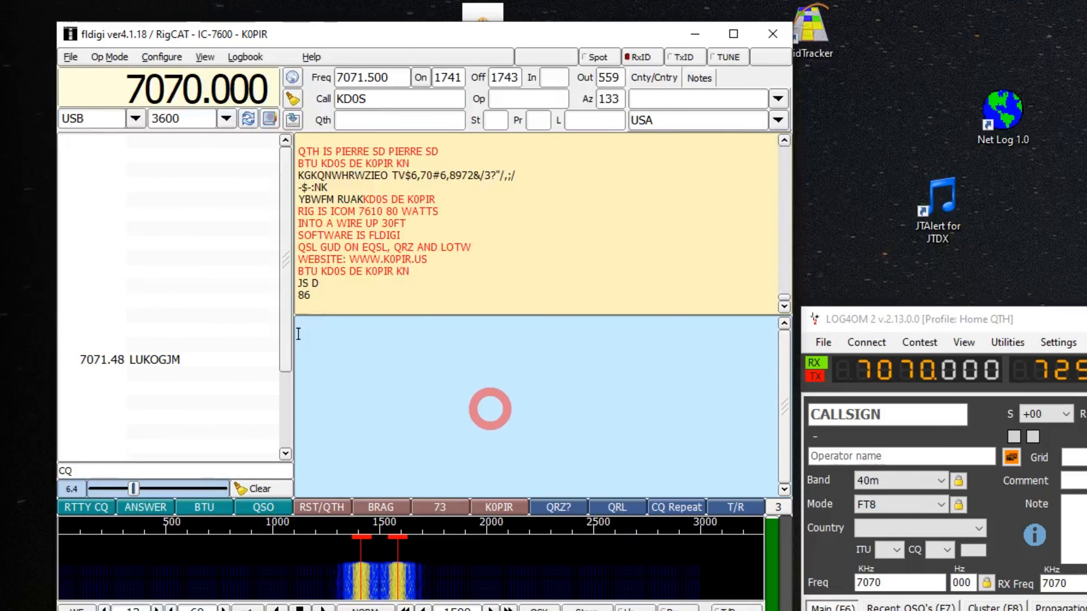
Start a new message with the QSO macro and add the line "WX HR IS SUNNY AND 40F"
left_click(262, 508)
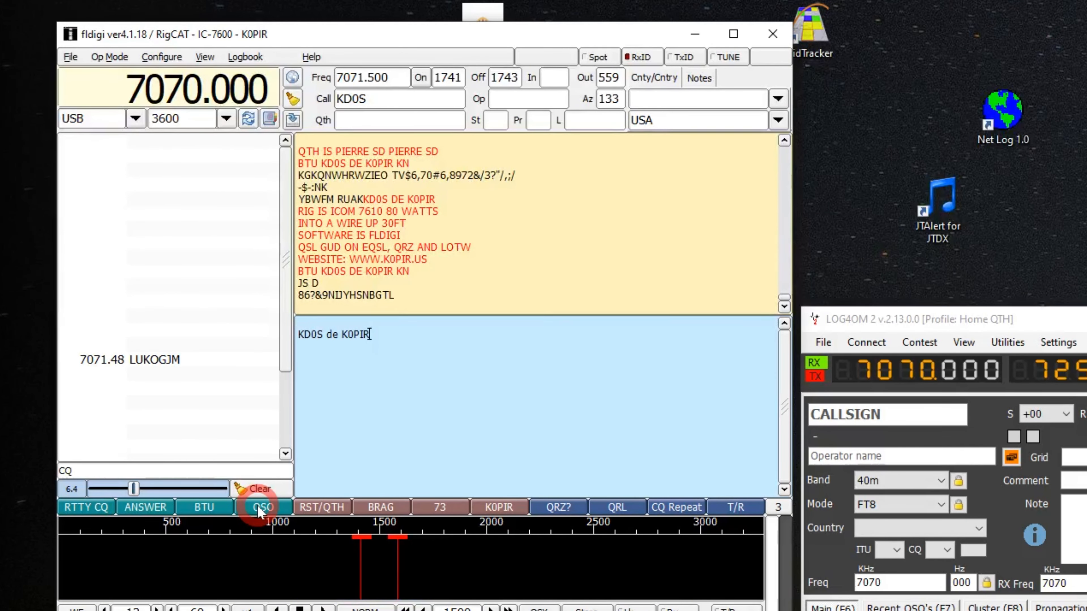
key("Return")
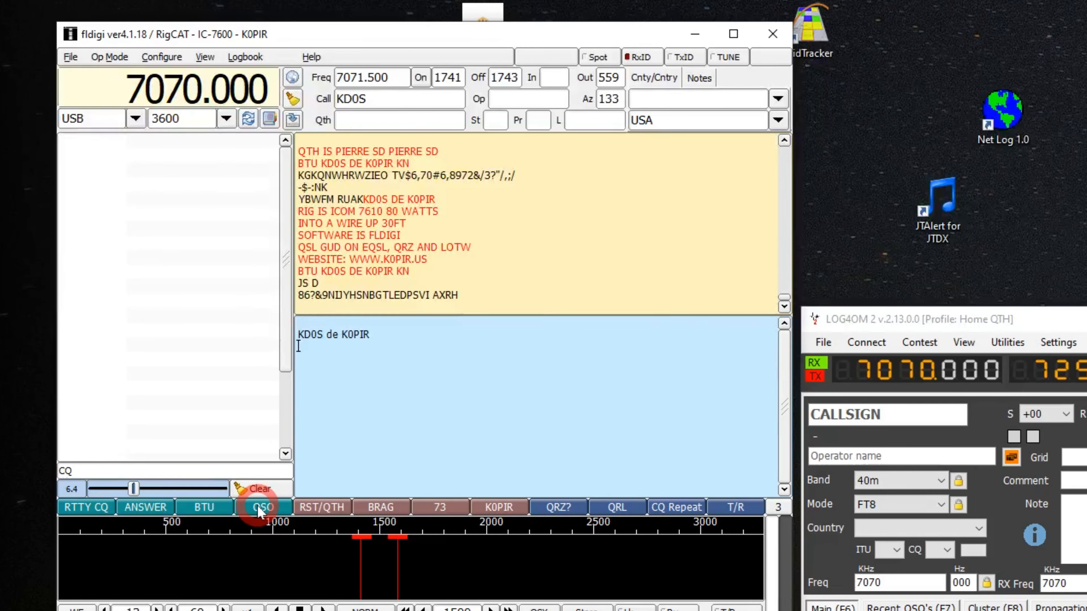
type("WX HR IS SU")
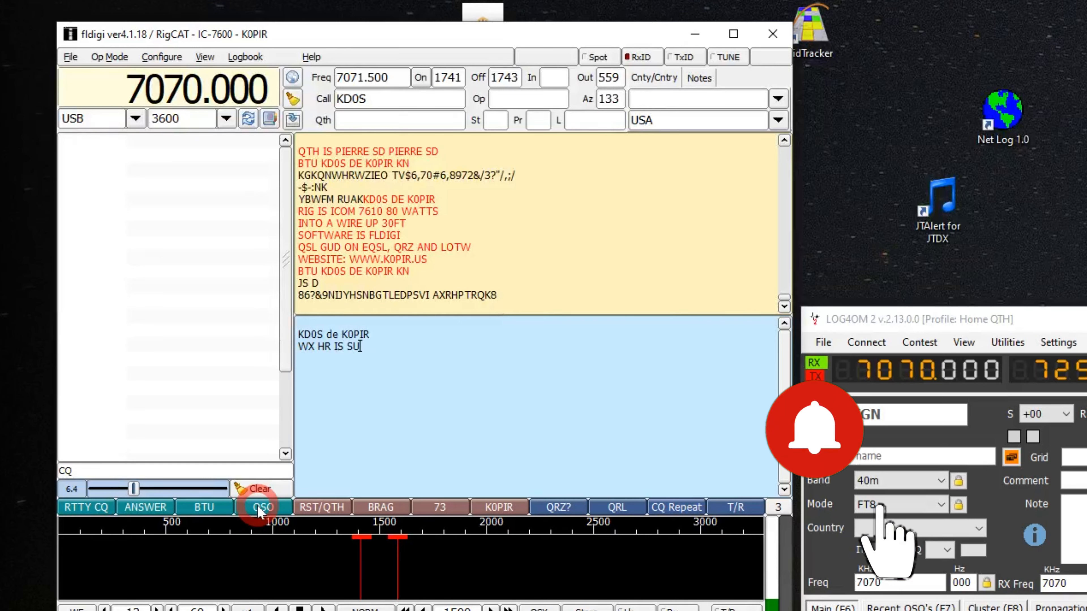
type("NNY AND 40F")
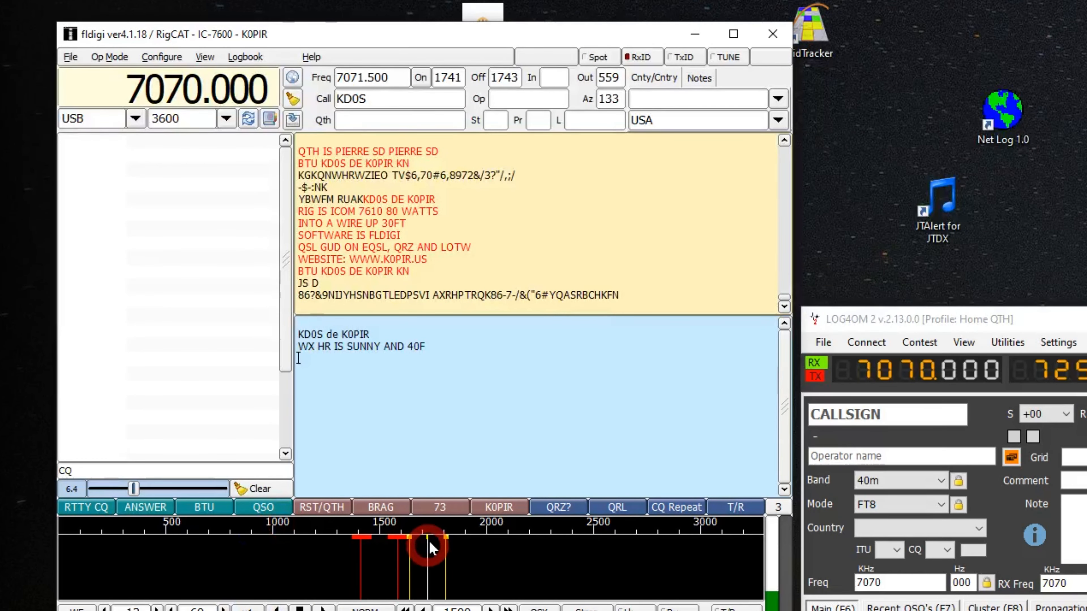
Append the 73 macro sign-off to the weather message and transmit it
left_click(439, 507)
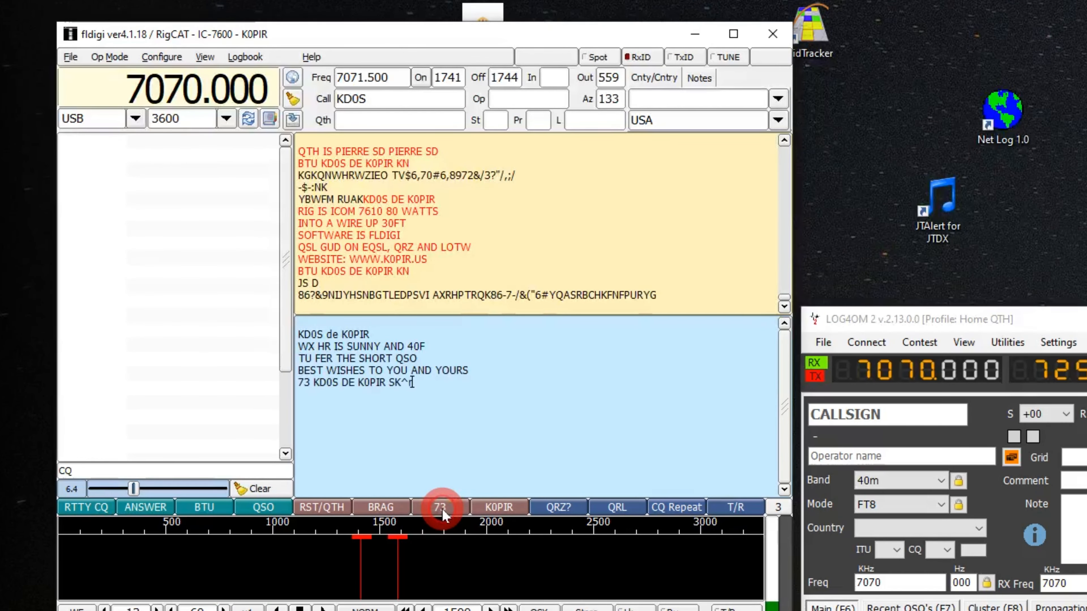
left_click(328, 400)
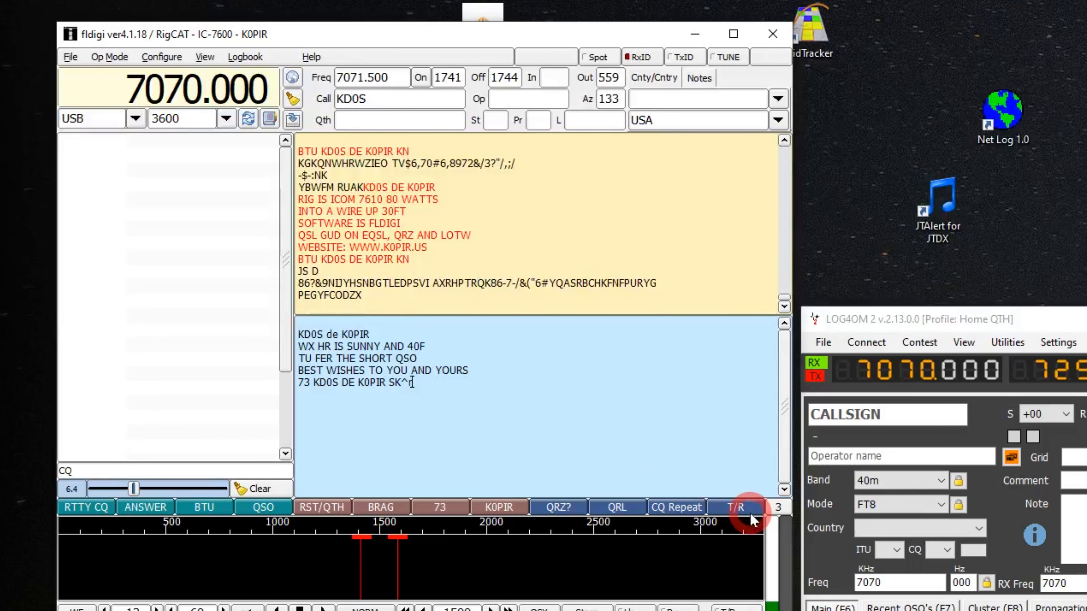
left_click(736, 507)
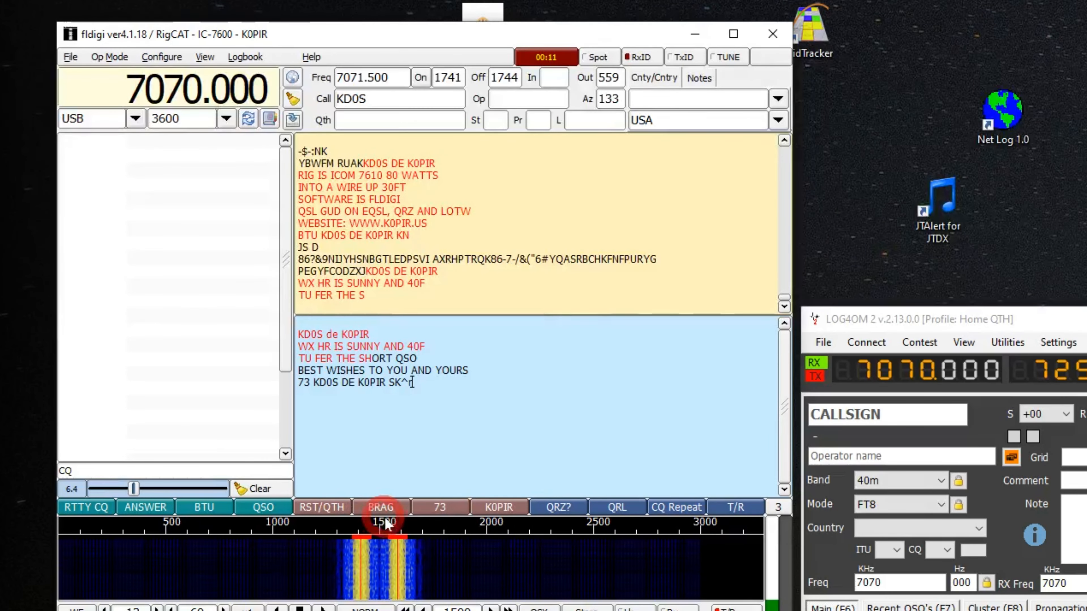
Examine the definitions of the station callsign macro and the BRAG macro in the macro editor without changing them
left_click(497, 508)
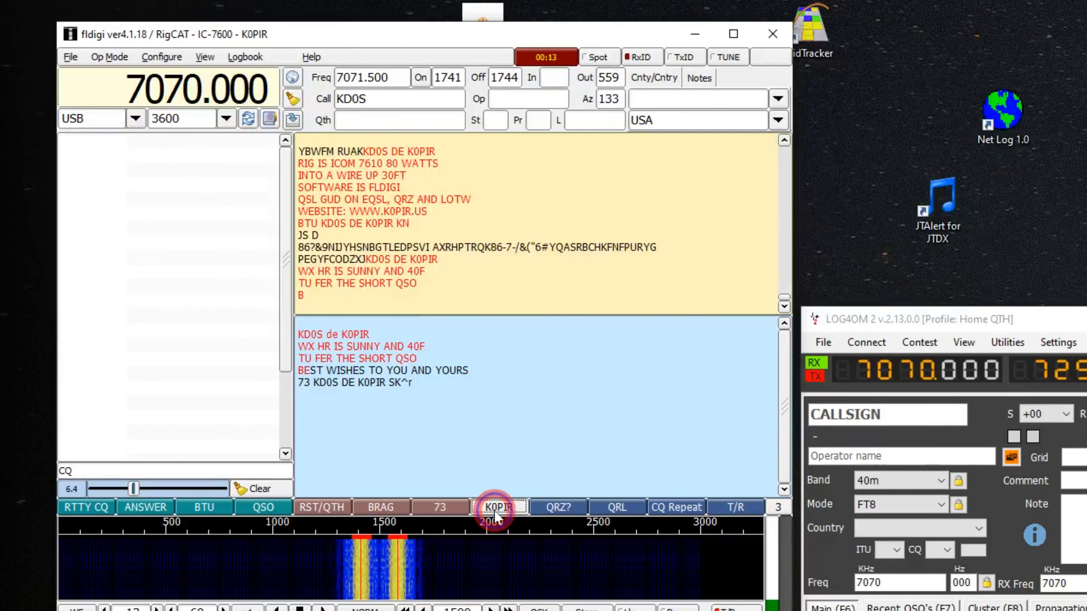
right_click(494, 510)
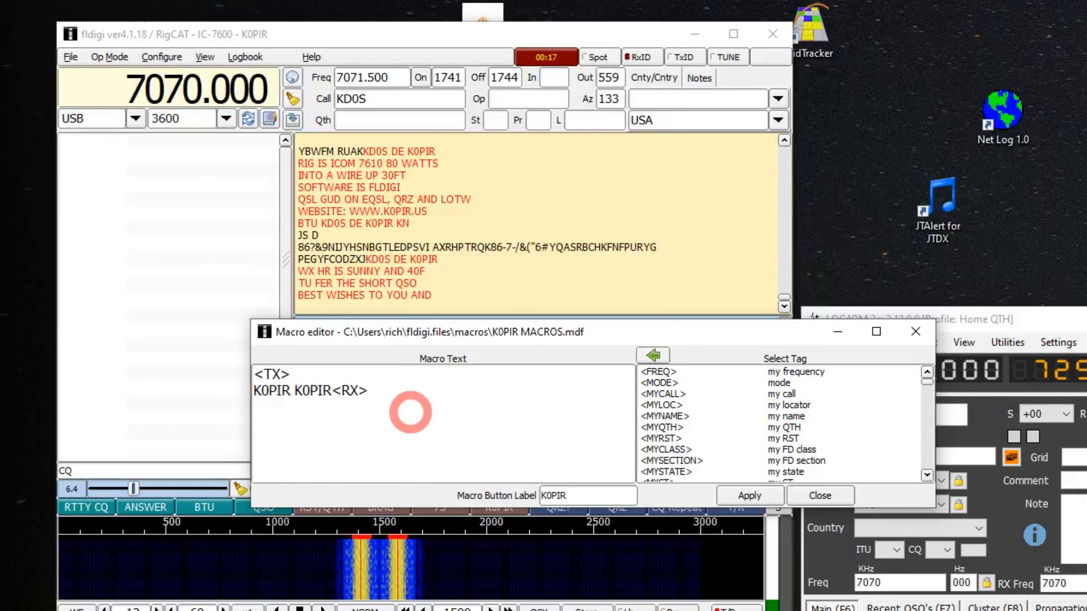
left_click(827, 503)
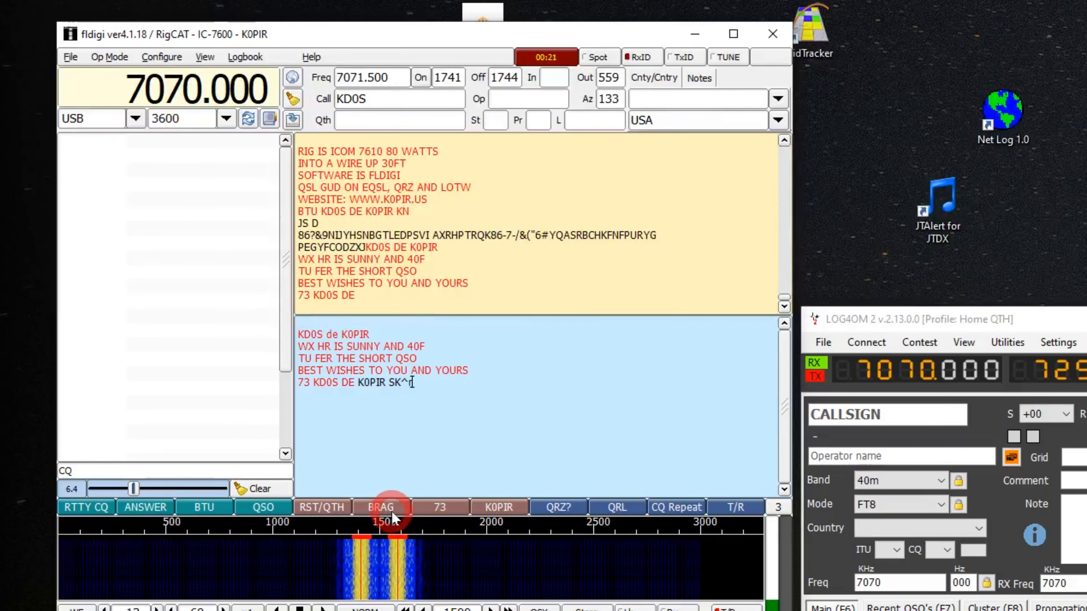
right_click(390, 511)
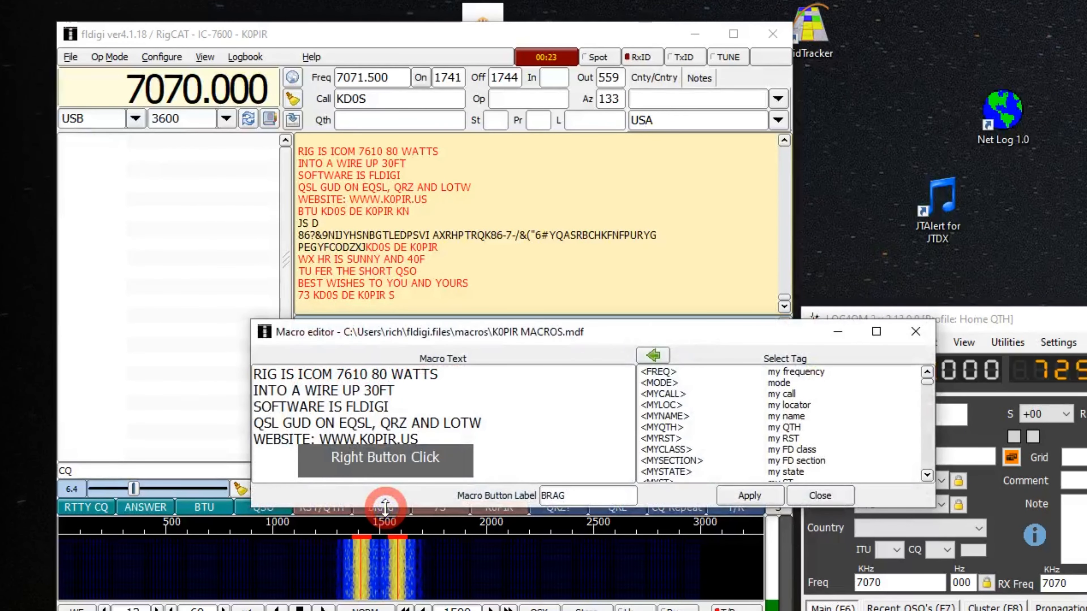
left_click(829, 502)
Examine the macro text of CQ Repeat and of RTTY CQ in the macro editor
left_click(680, 507)
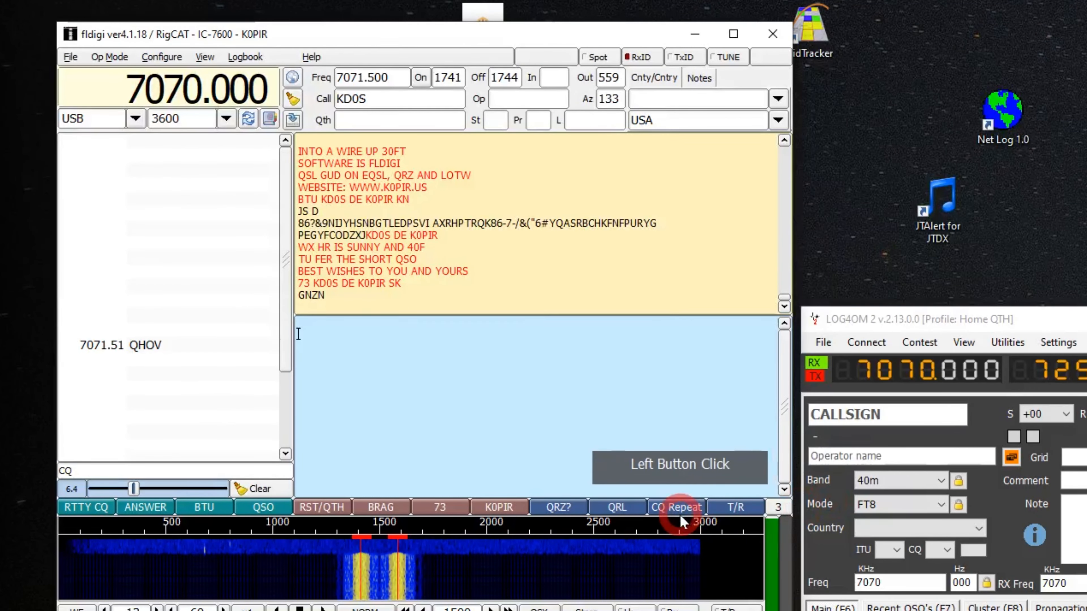
right_click(681, 510)
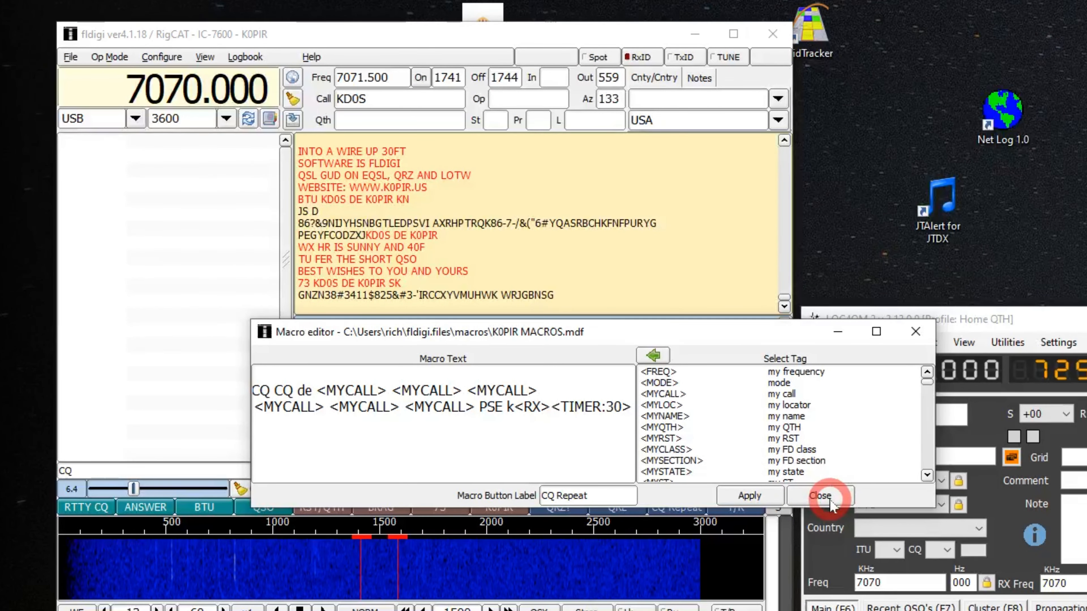
left_click(819, 496)
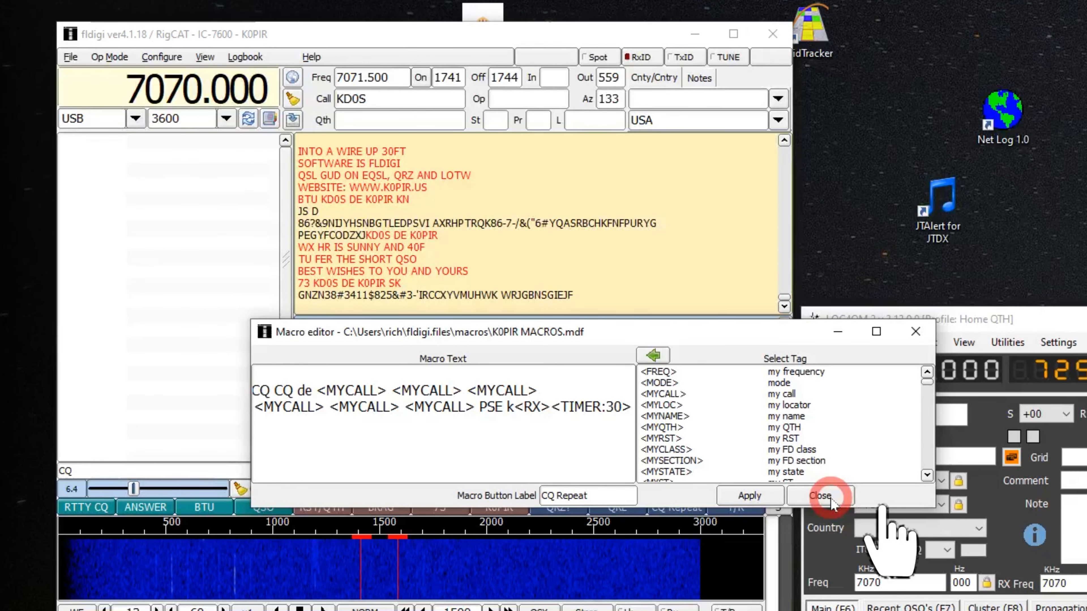
left_click(736, 509)
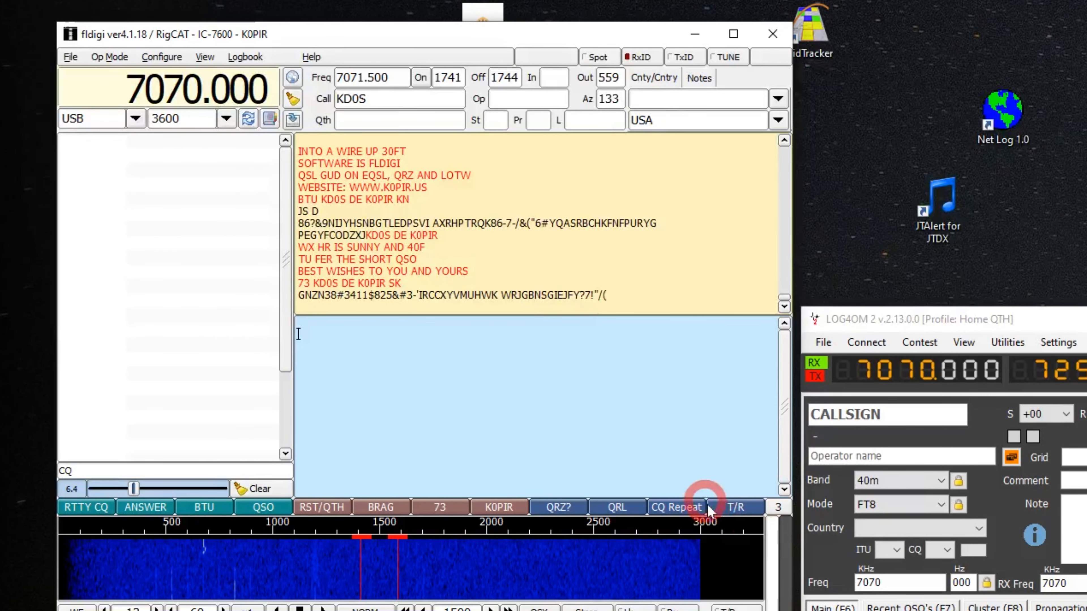
left_click(84, 509)
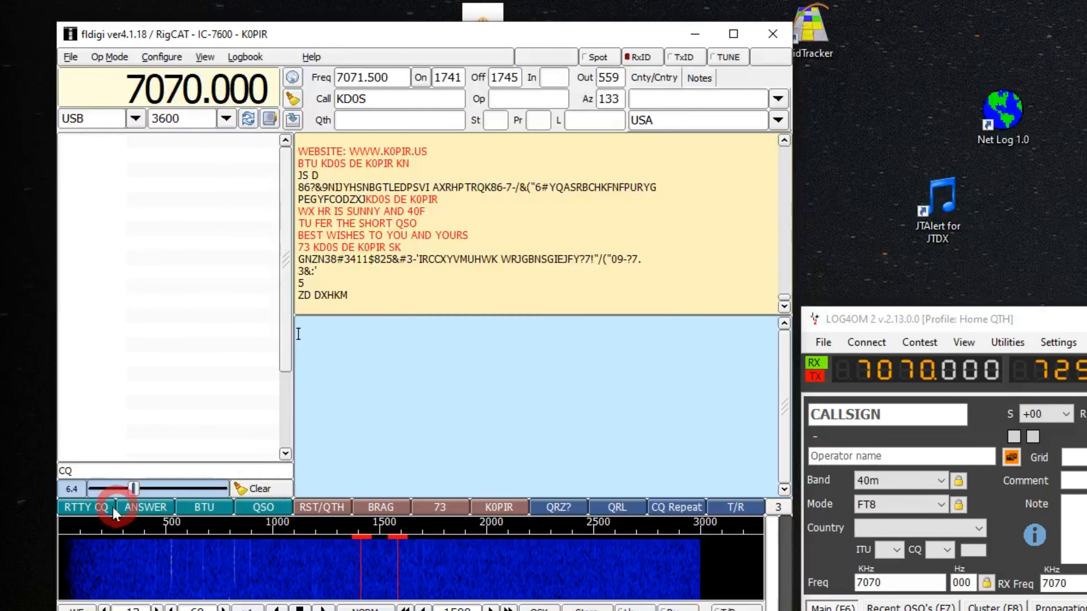
right_click(99, 508)
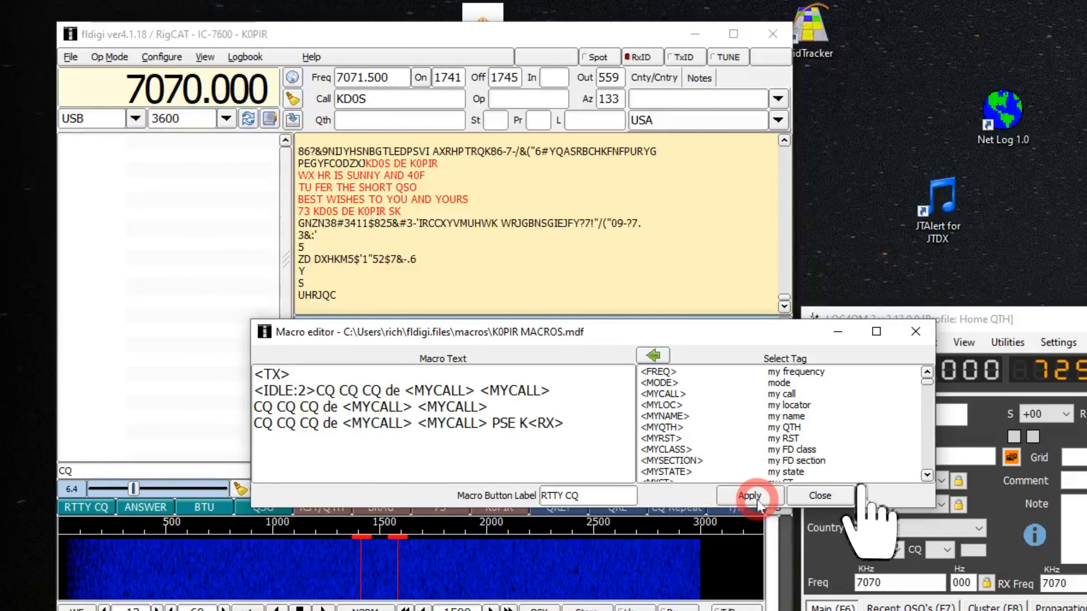
left_click(813, 495)
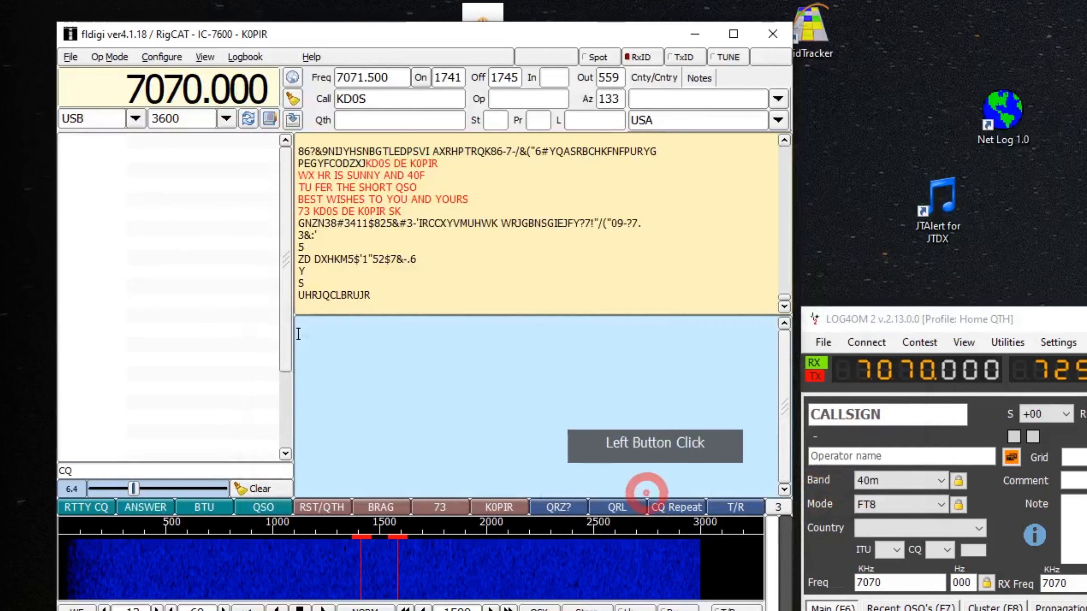
Compare the CQ Repeat macro text with the RTTY CQ text, checking the timer tag, and leave both unchanged
right_click(666, 507)
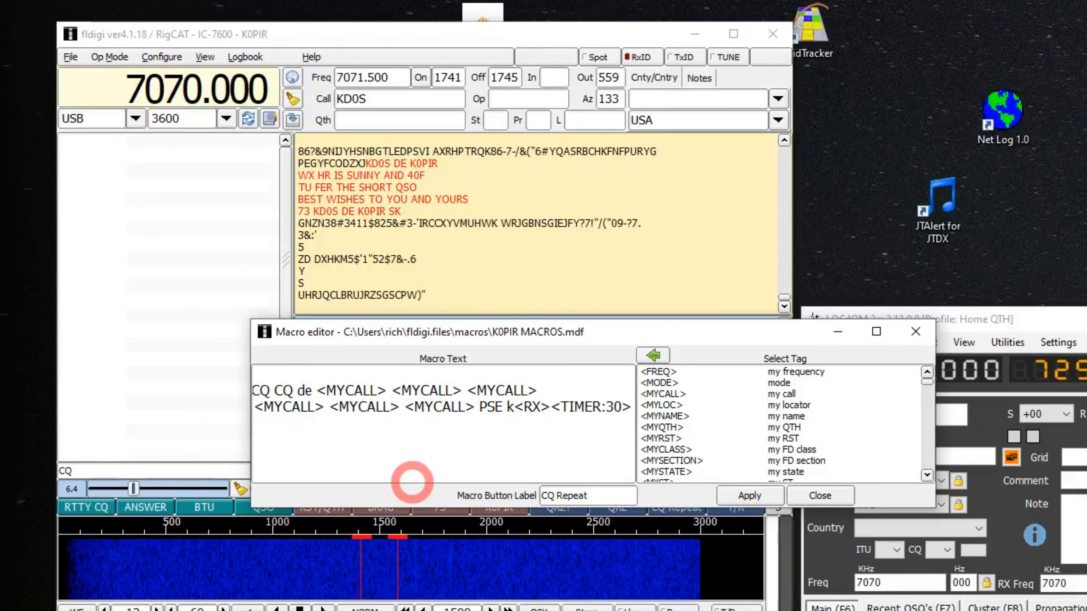
left_click(796, 494)
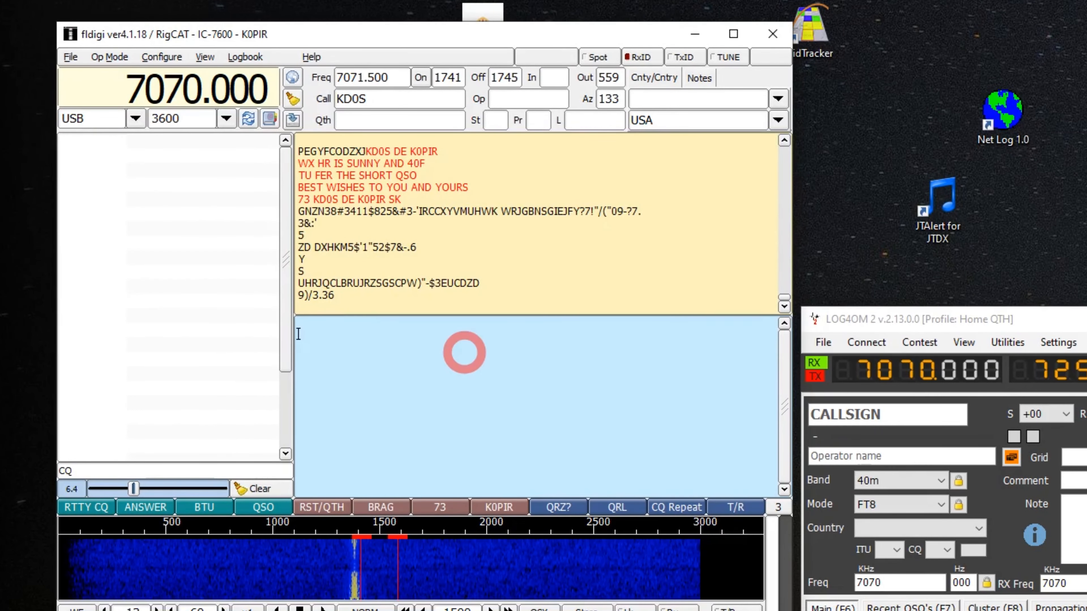
right_click(89, 506)
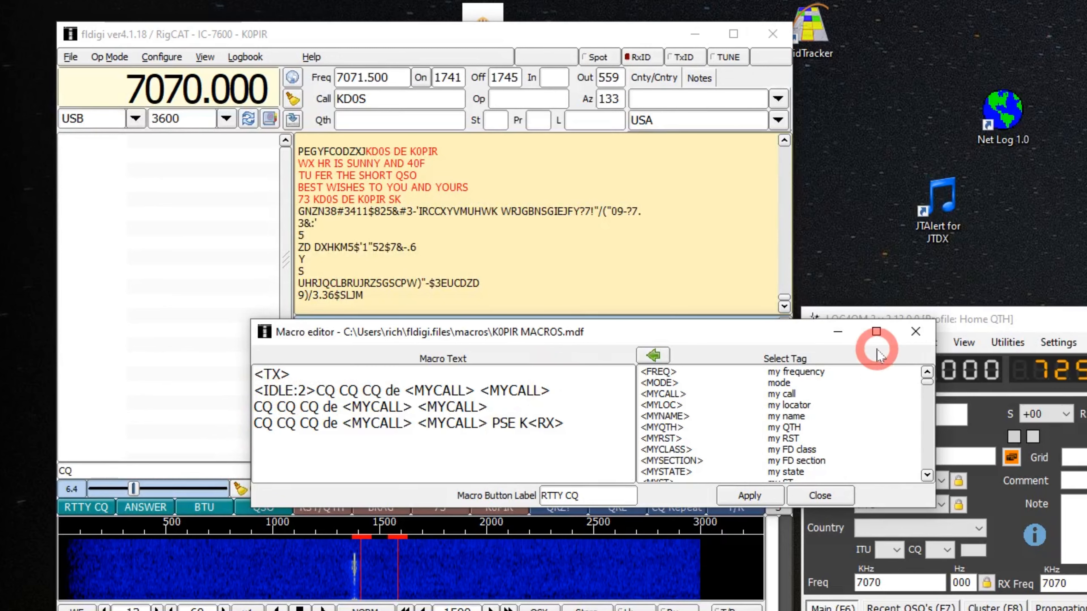
left_click(824, 496)
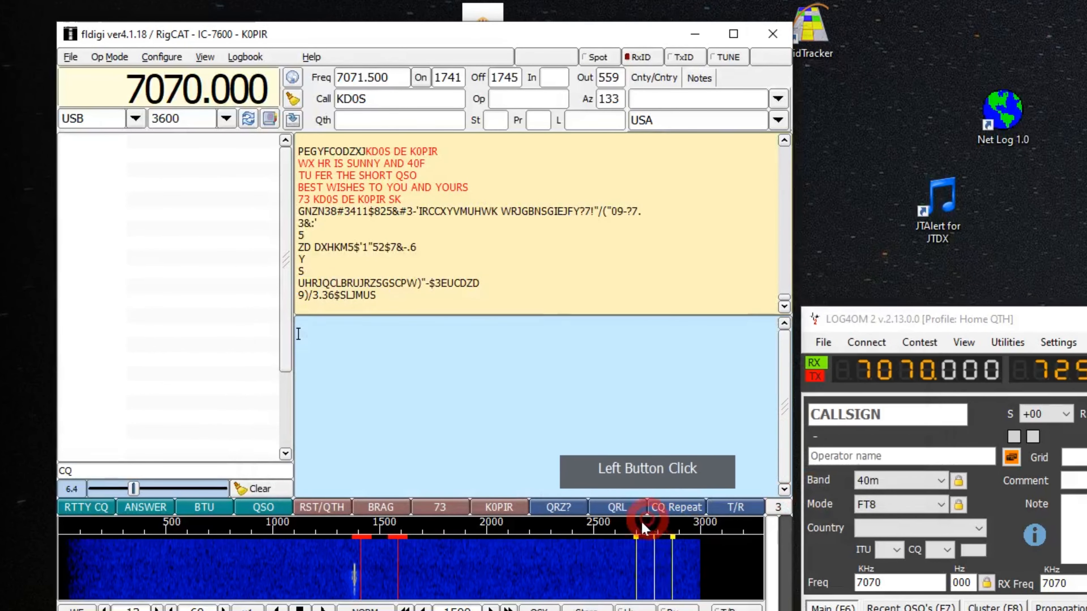
right_click(669, 508)
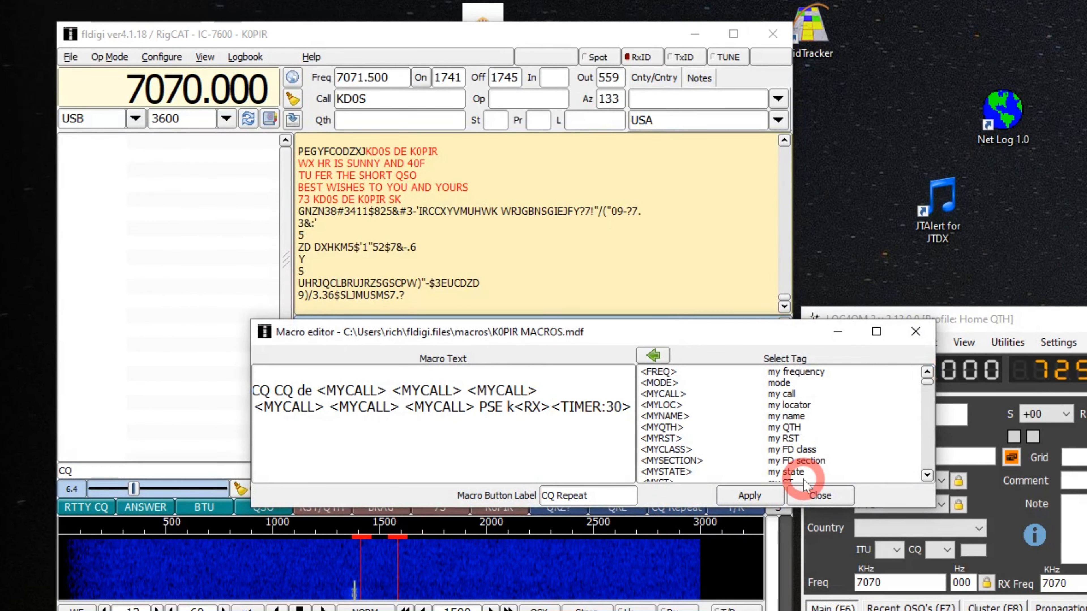
left_click(824, 496)
left_click(594, 418)
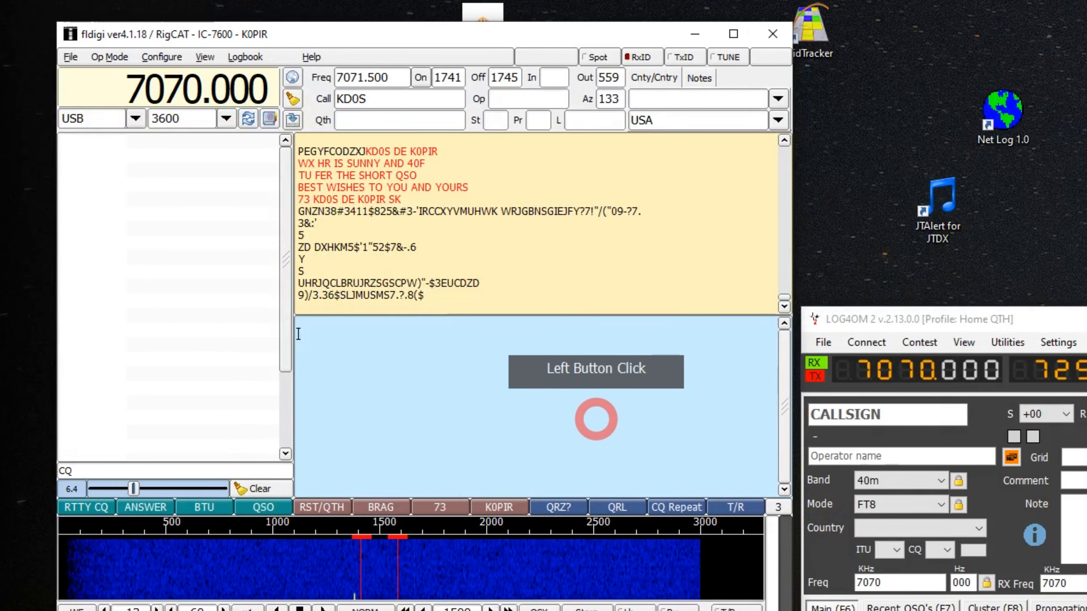